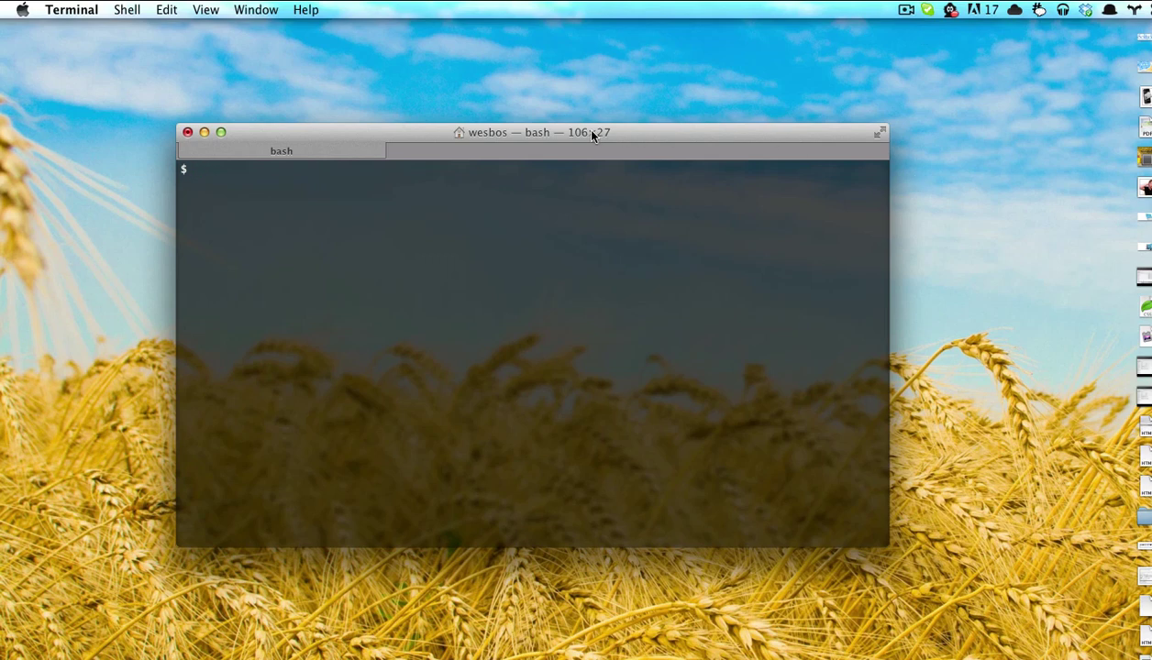
Change into /Applications and list its contents with ls.
left_click_drag(591, 135, 606, 141)
type("cd ")
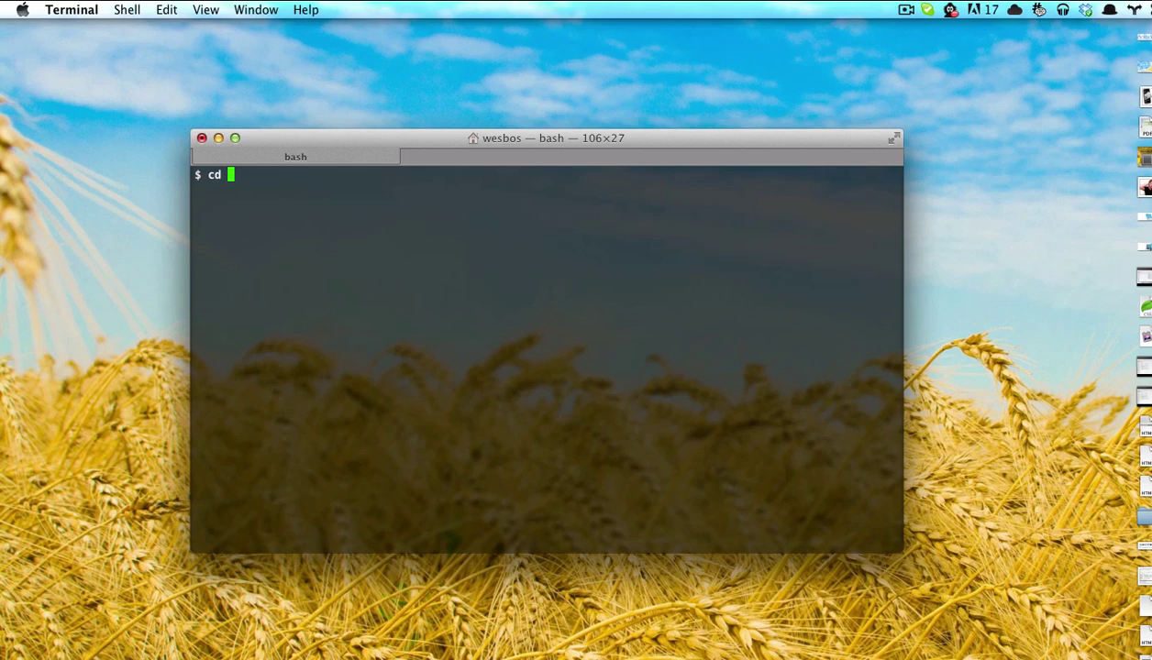
type("/Ap")
key("Tab")
key("Return")
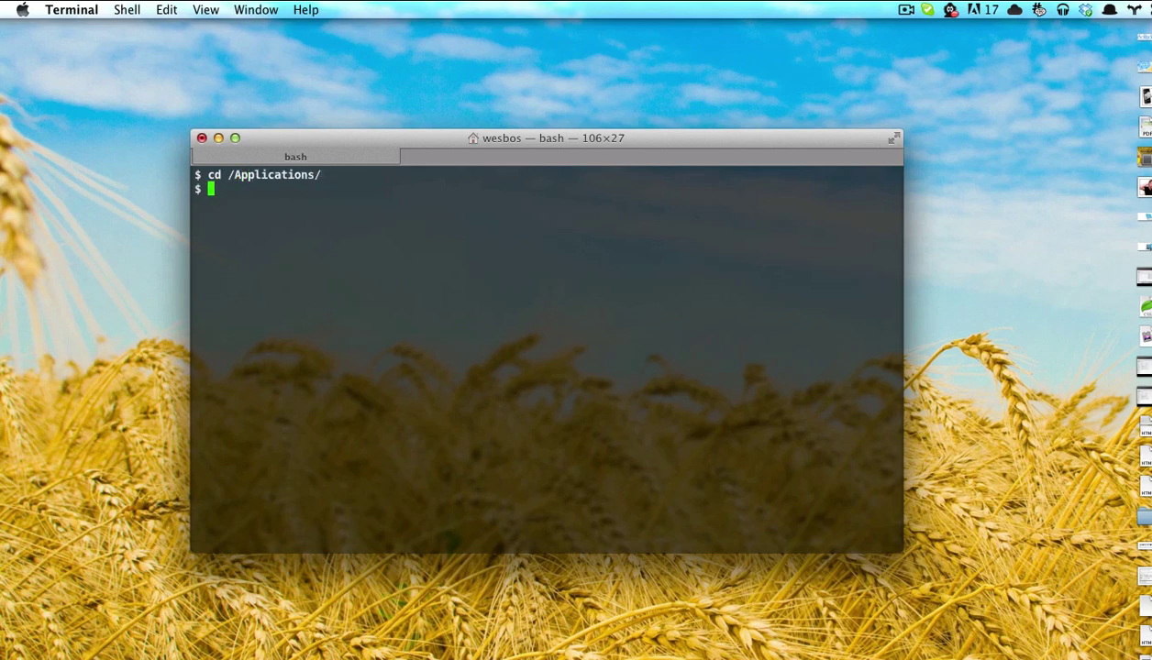
type("ls")
key("Return")
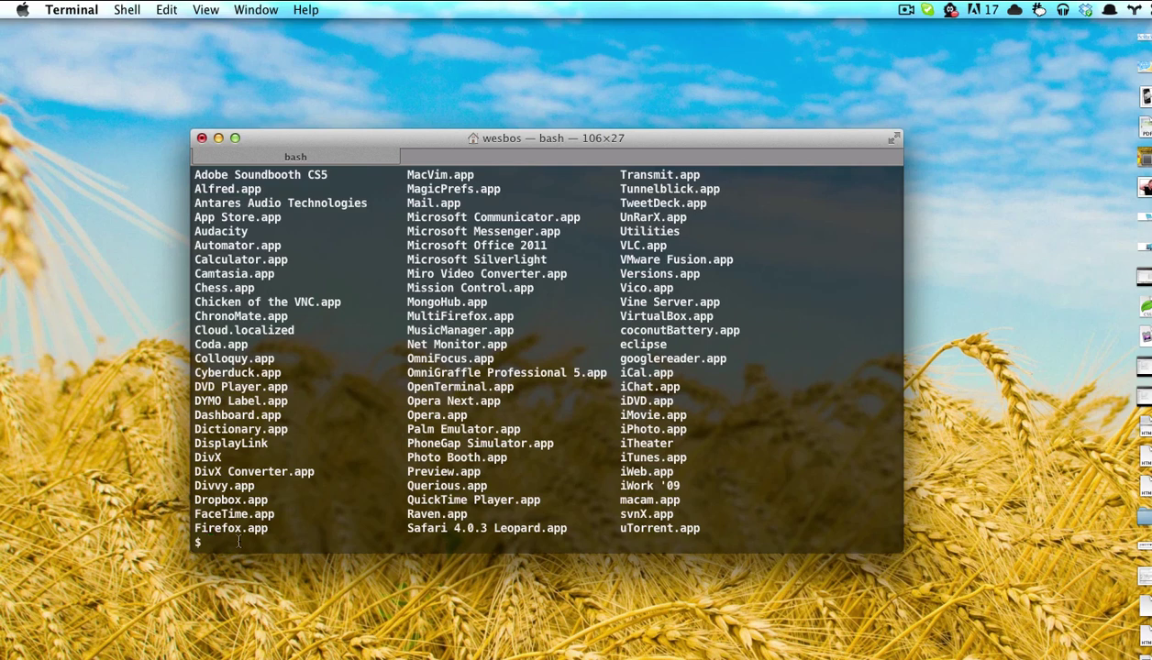
Type the command opening Google Chrome.app with the --remote-debugging-port flag.
type("open Google\\ Chrome.ap")
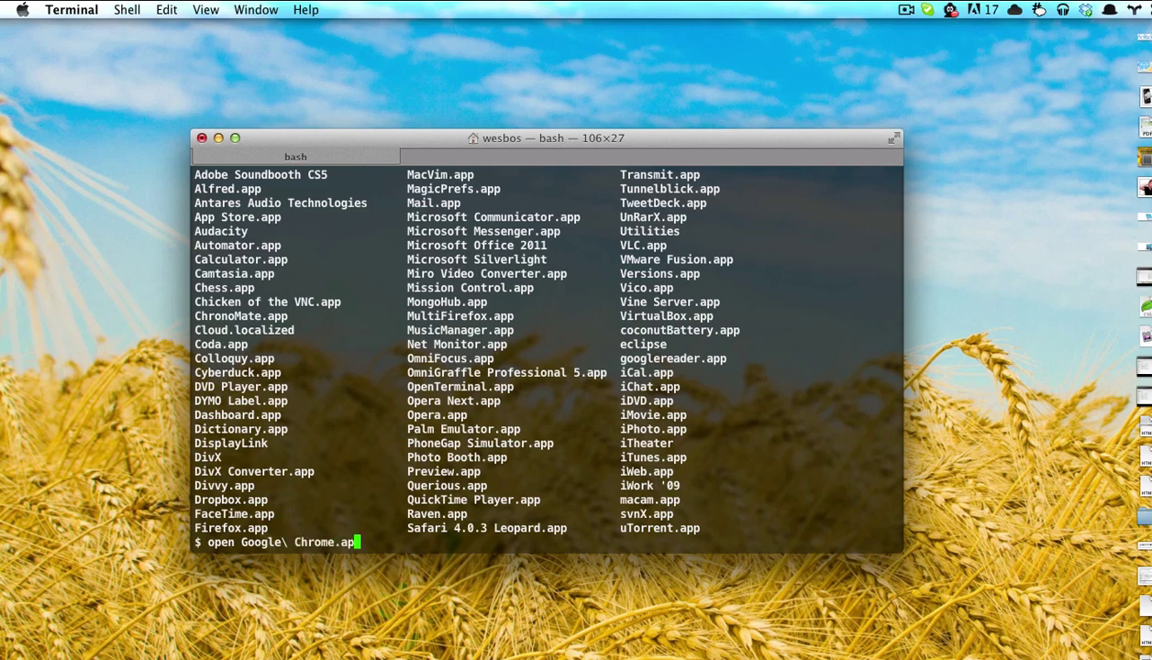
type("p --args --remote-ded")
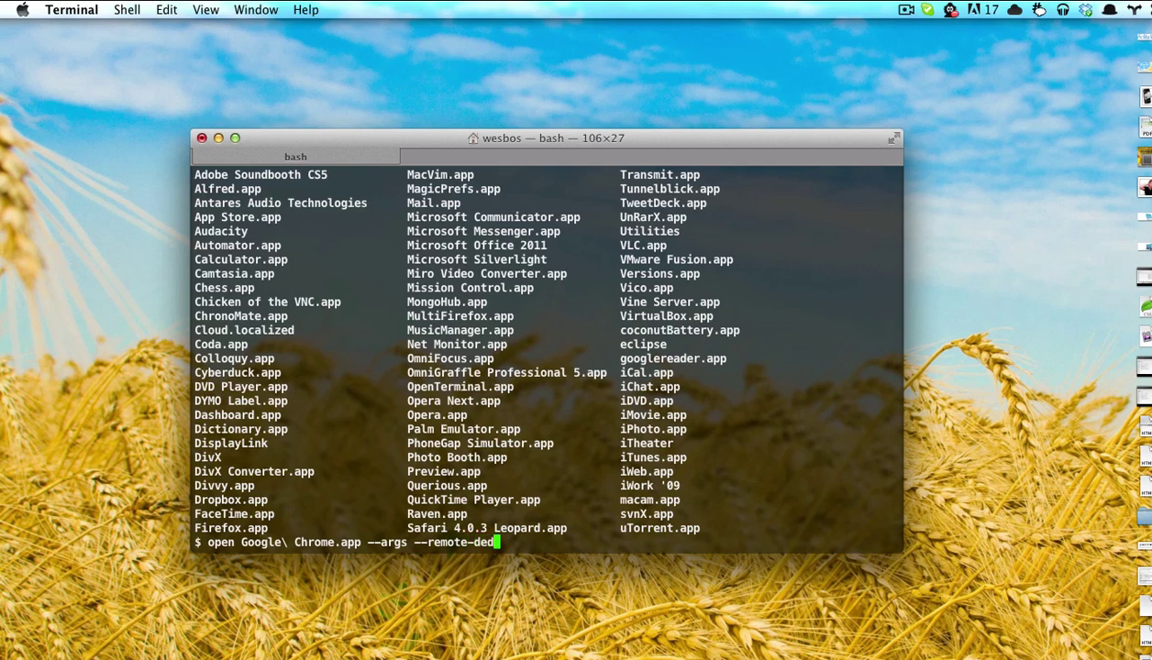
key("BackSpace")
type("bugging-port=")
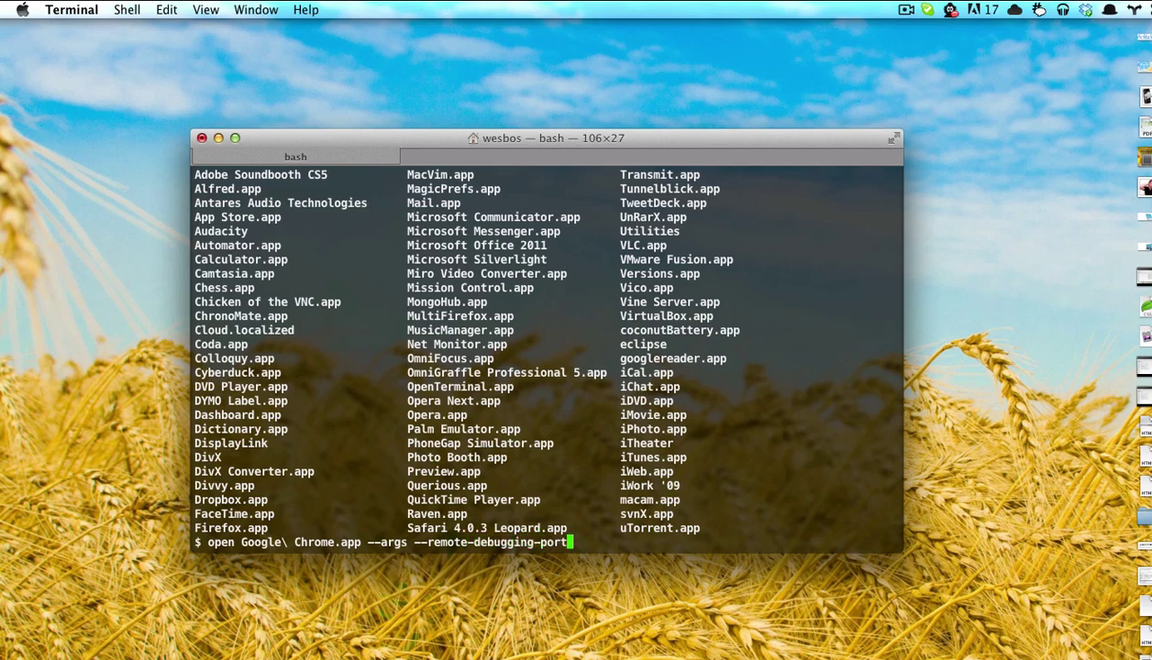
type("91")
type("222")
Launch Chrome with remote debugging and load wesbos.com in a new tab.
key("Return")
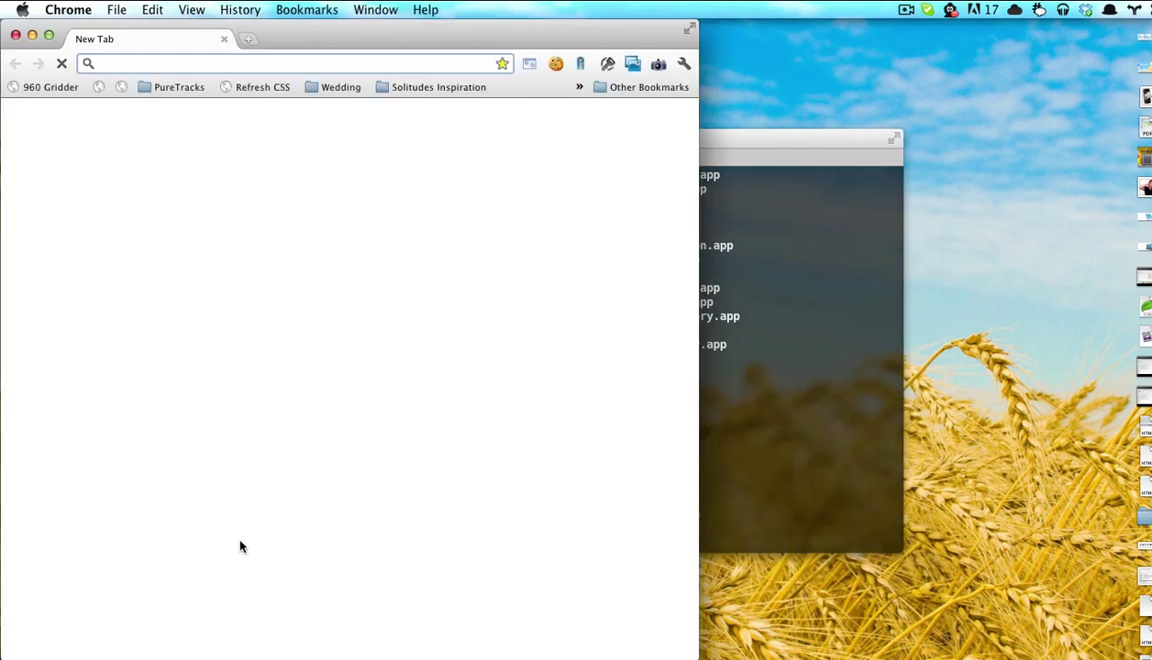
left_click(244, 40)
type("wesbos")
key("Return")
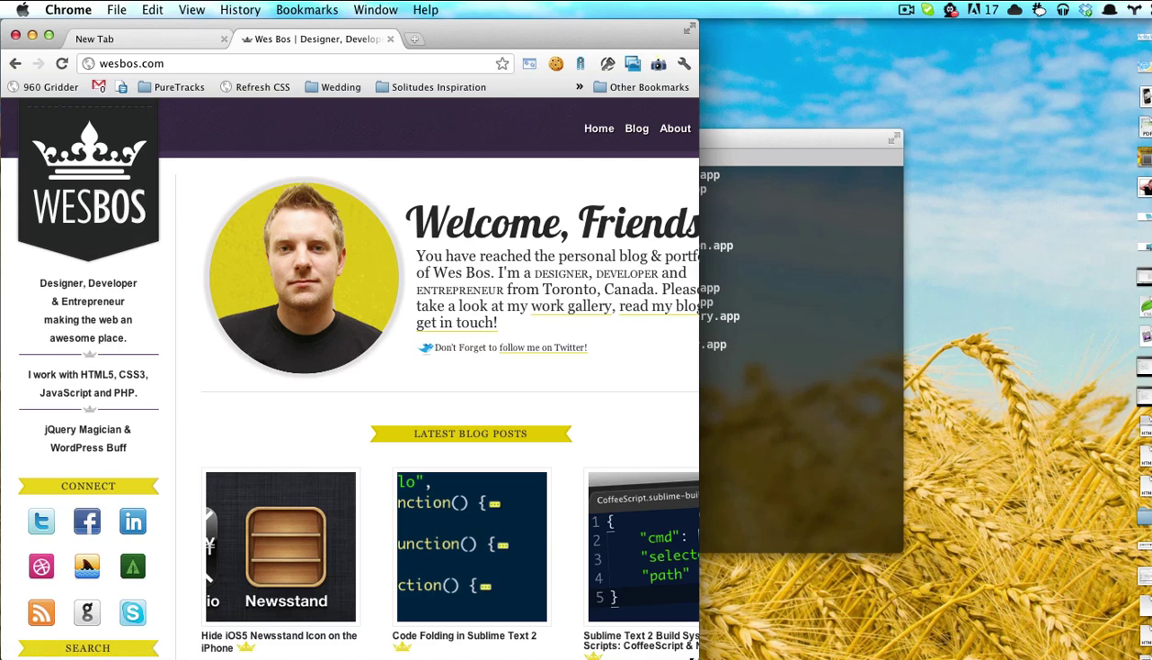
Launch Safari from the app launcher and shrink and reposition its window.
key("alt+space")
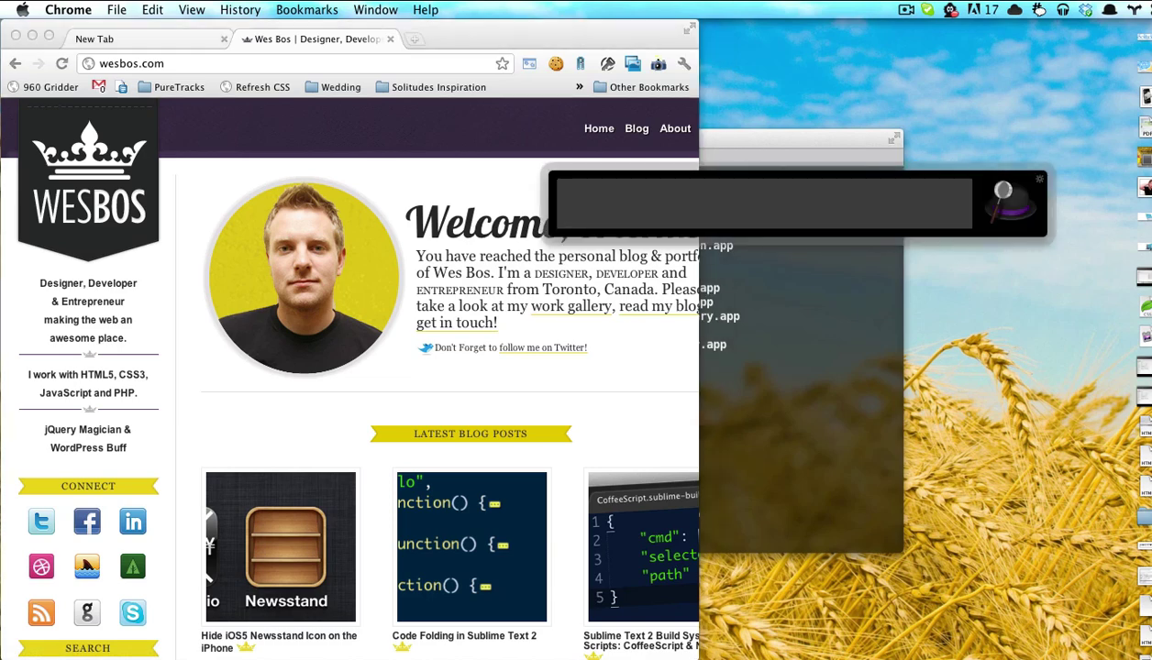
type("safa")
key("Return")
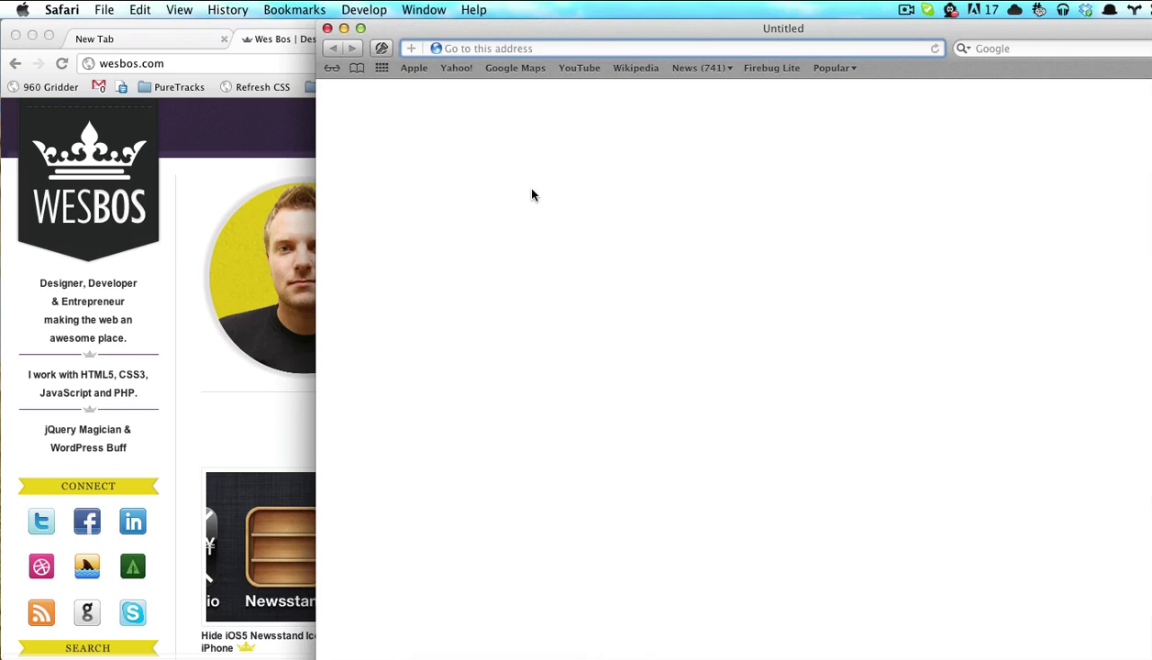
left_click_drag(1148, 657, 849, 606)
left_click_drag(605, 39, 768, 91)
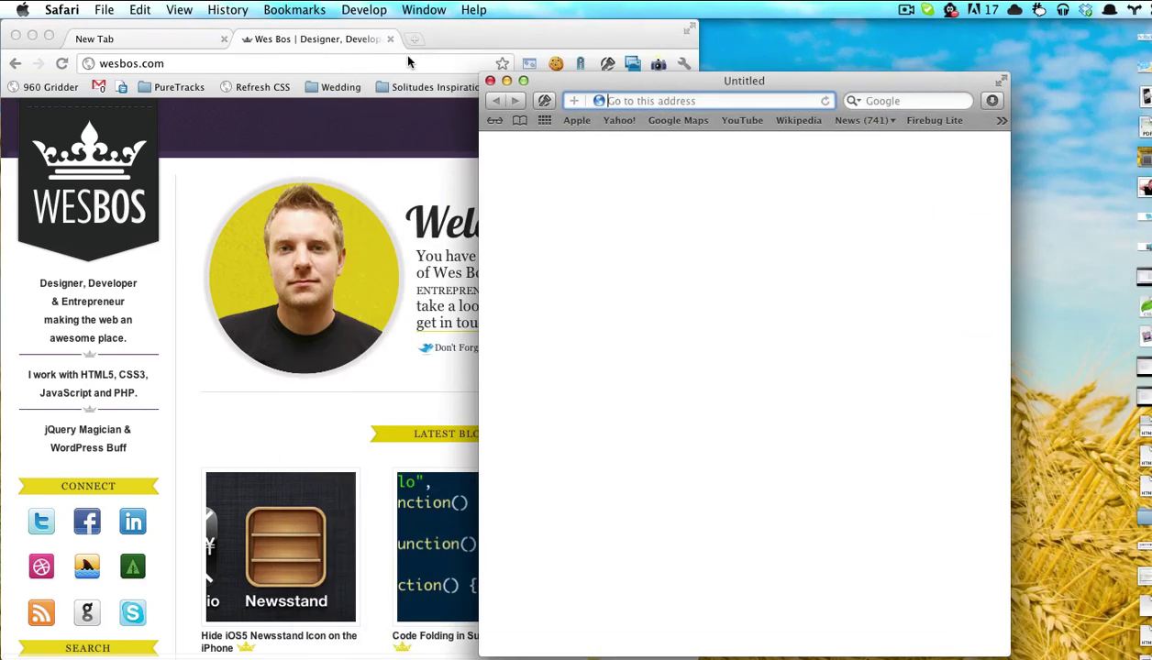
Arrange Chrome and Safari side by side and load localhost:9222 in Safari.
left_click(451, 34)
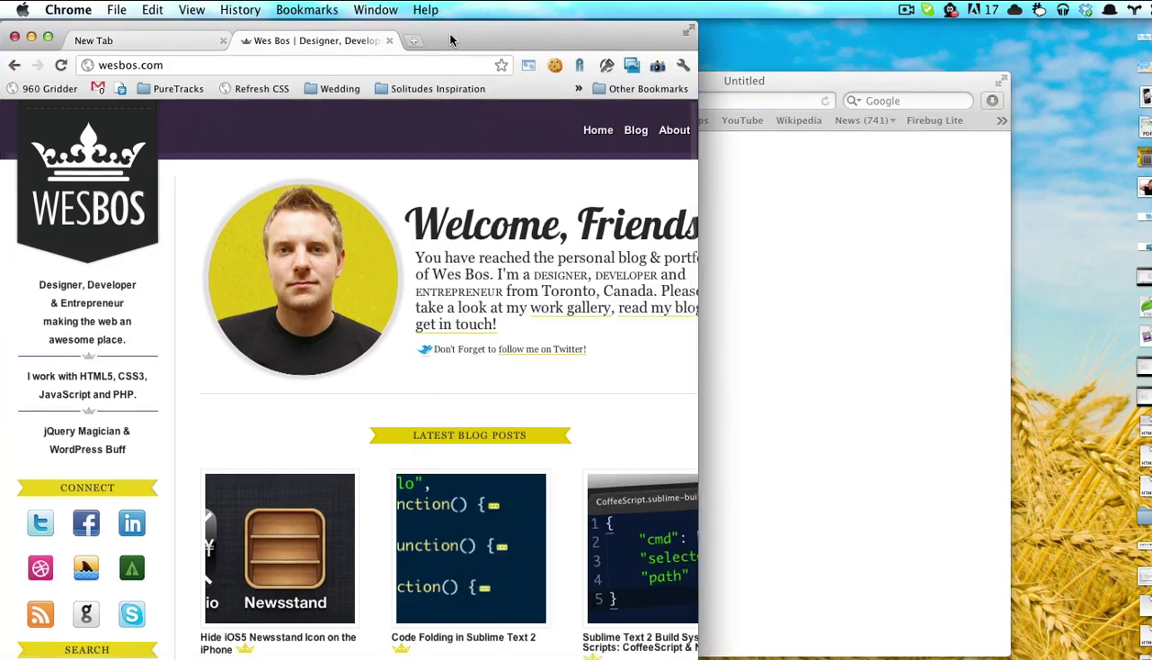
left_click_drag(452, 33, 463, 31)
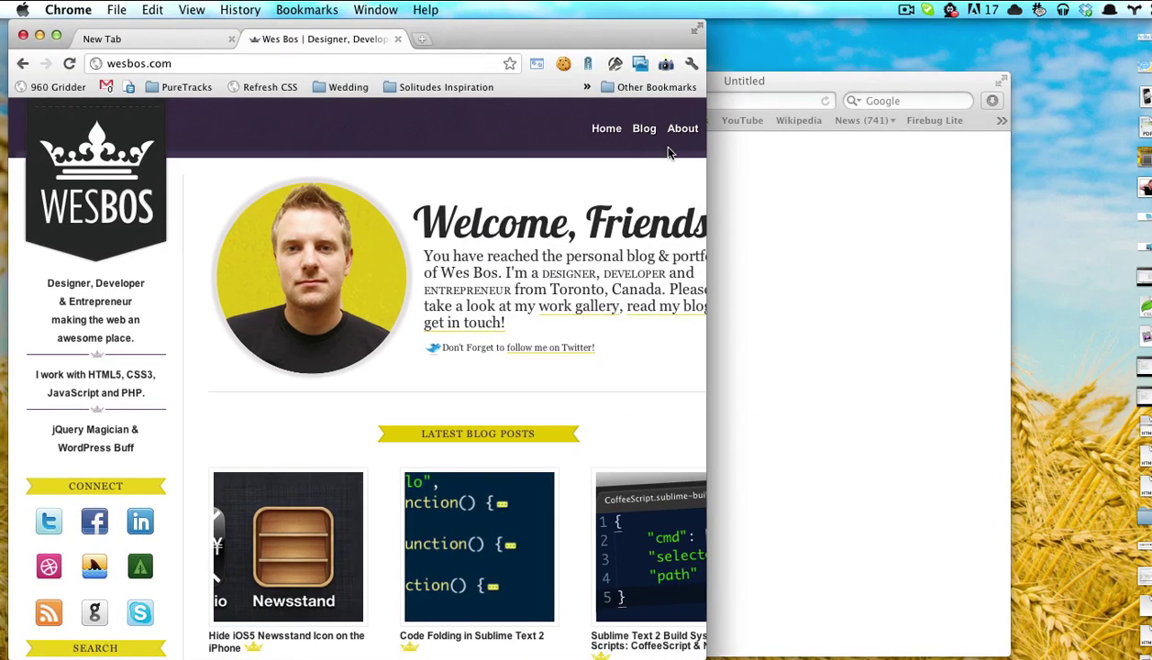
left_click(781, 172)
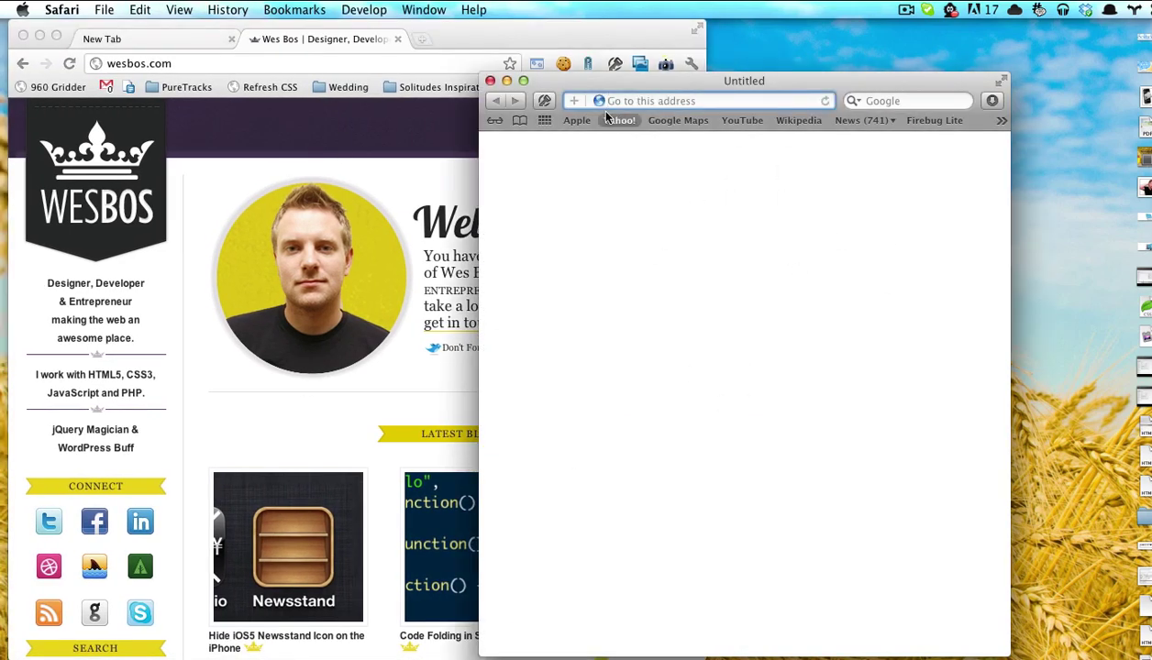
left_click_drag(828, 86, 939, 42)
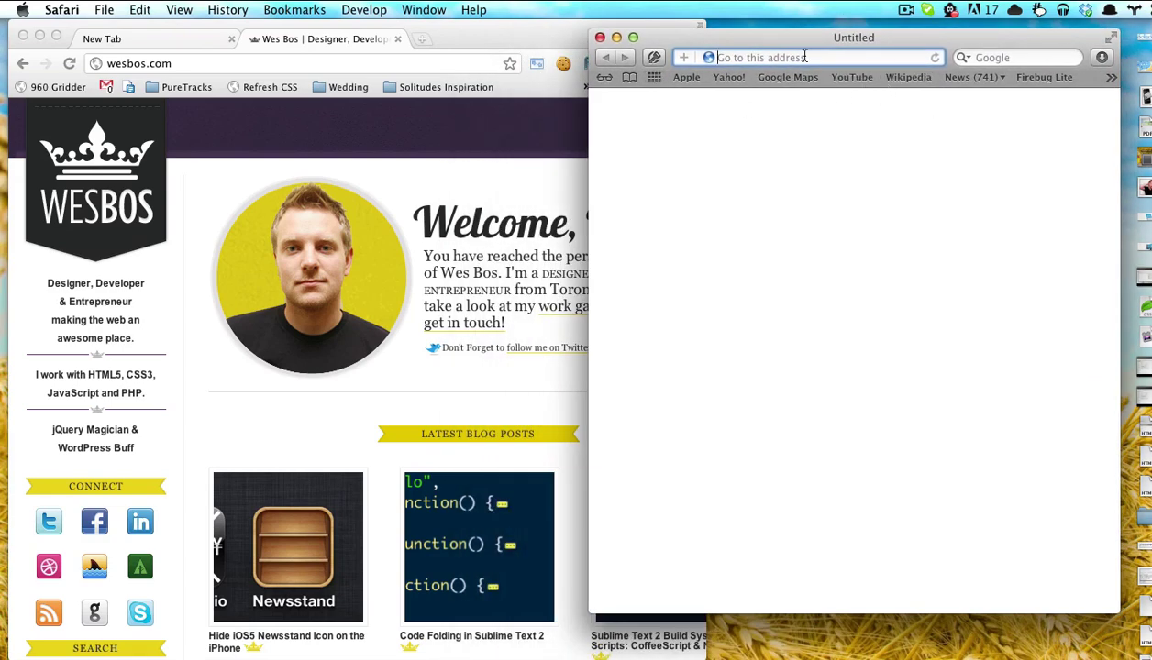
type("localhost:922")
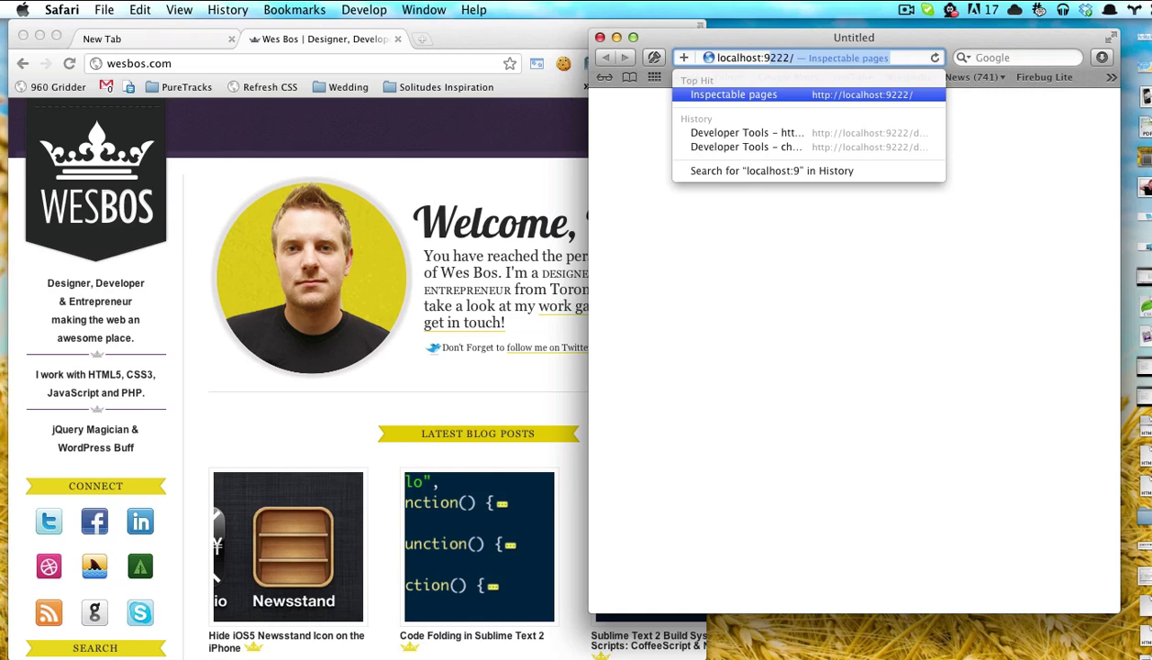
type("2")
key("Return")
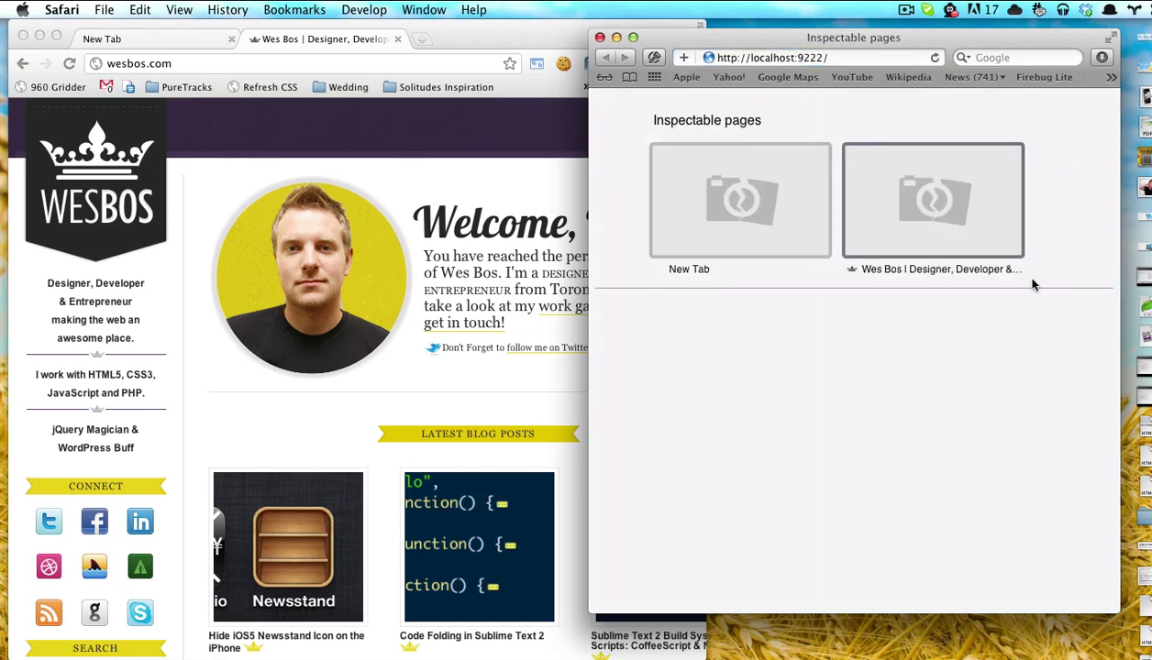
left_click_drag(1118, 593, 1134, 653)
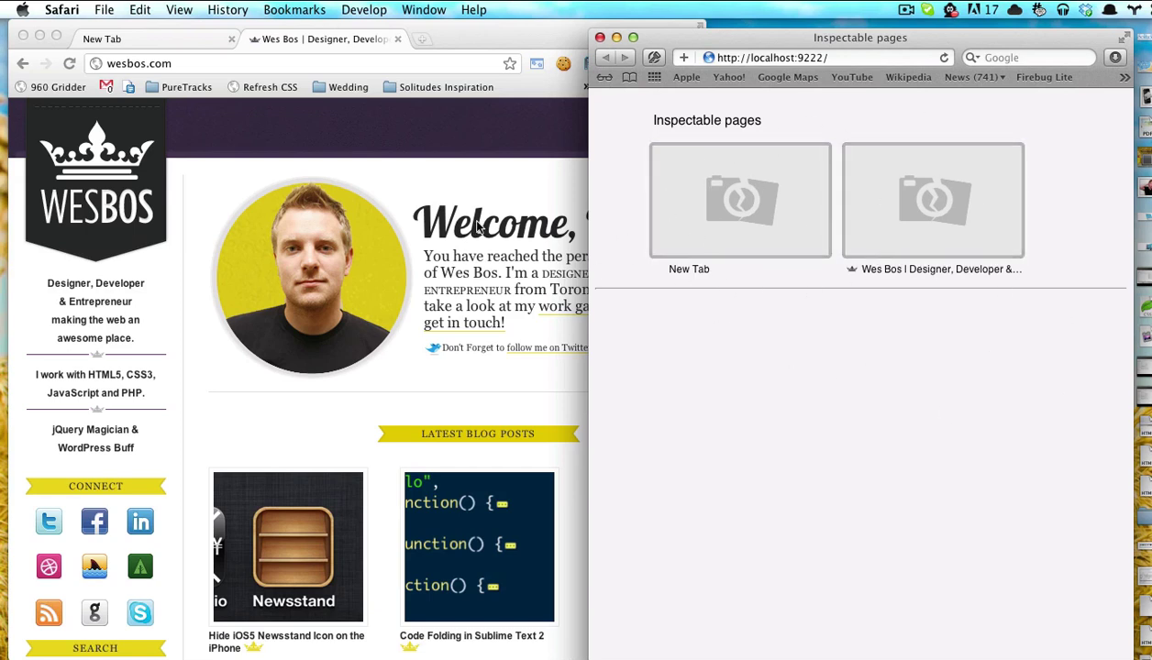
Open google.com in a new Chrome tab, then return to the refreshed inspectable pages list.
left_click(394, 168)
key("super+t")
type("google.com")
key("Return")
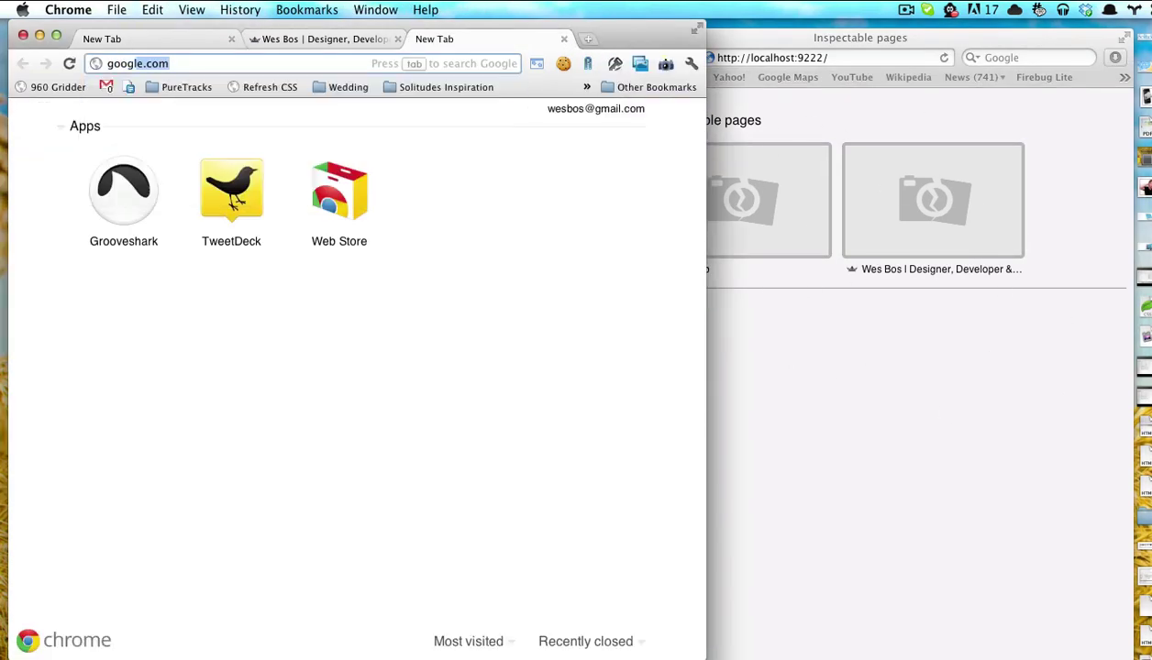
left_click(805, 398)
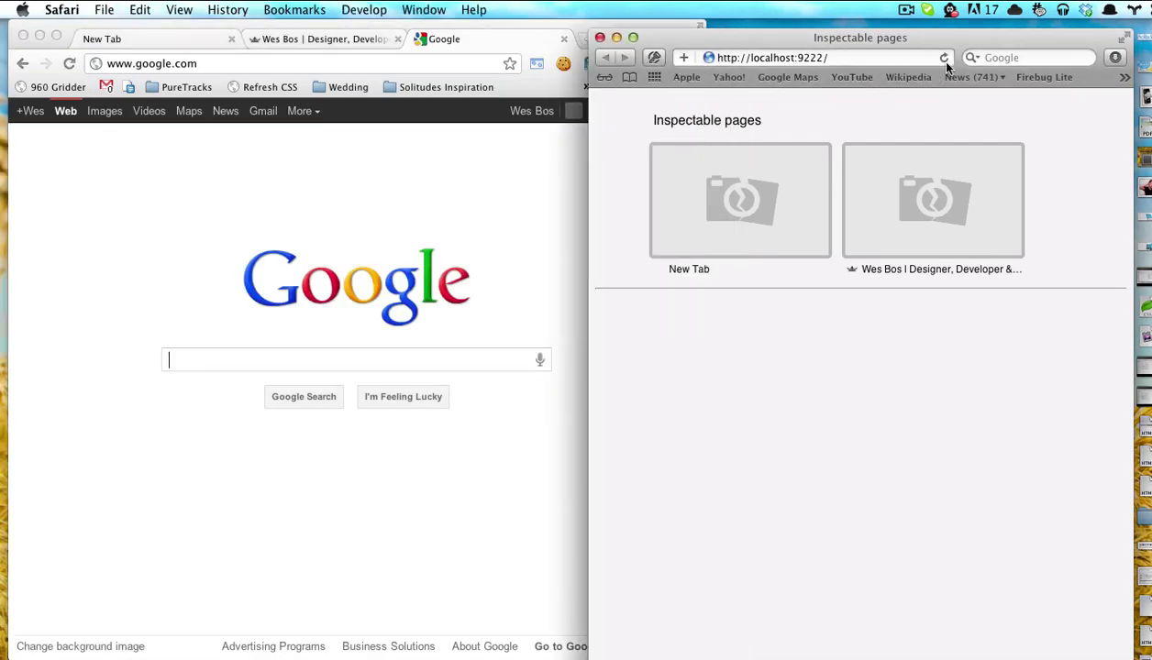
left_click(345, 40)
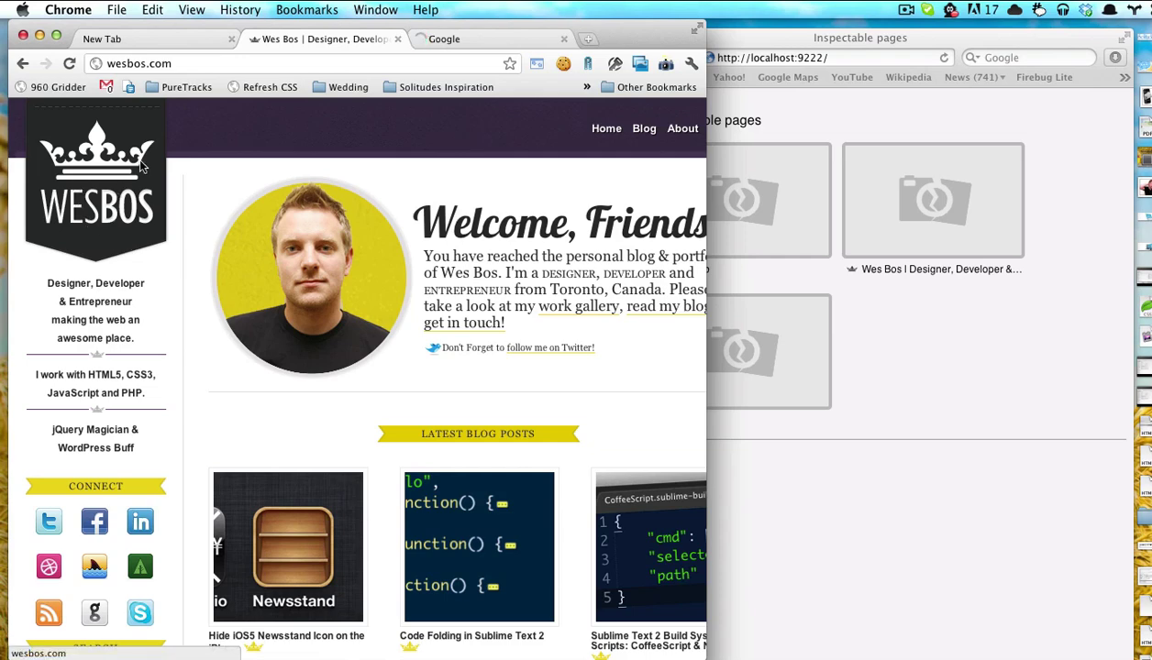
left_click(1013, 371)
Open Developer Tools for the wesbos.com page and expand div#wrapper.
left_click(902, 195)
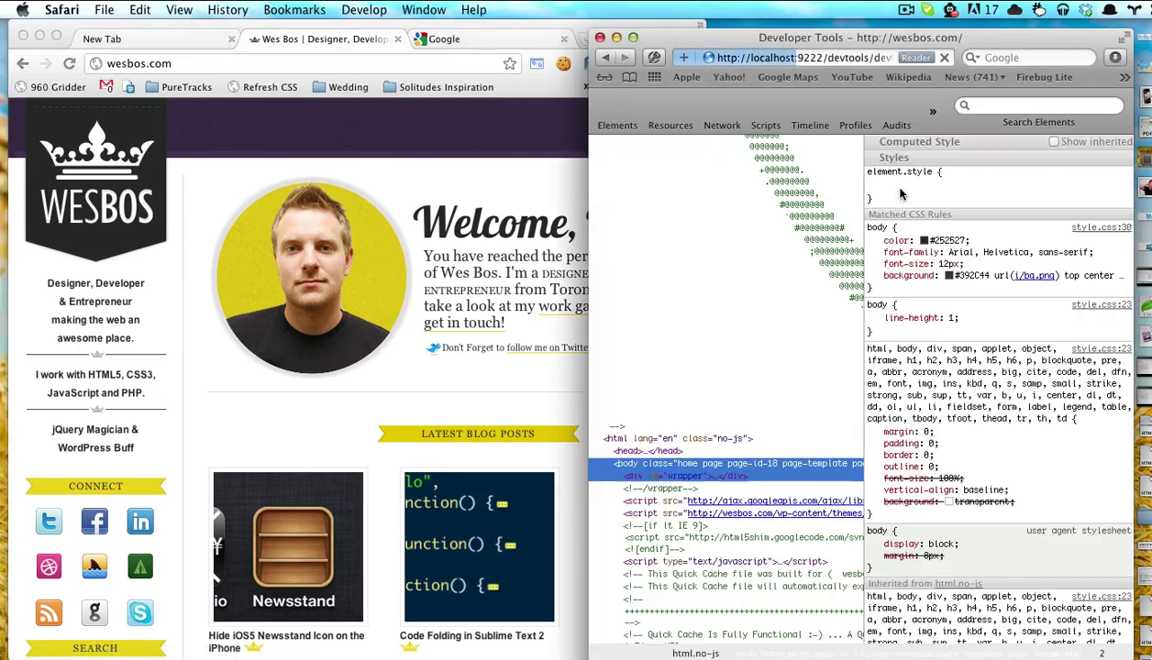
scroll(724, 441, "down", 3)
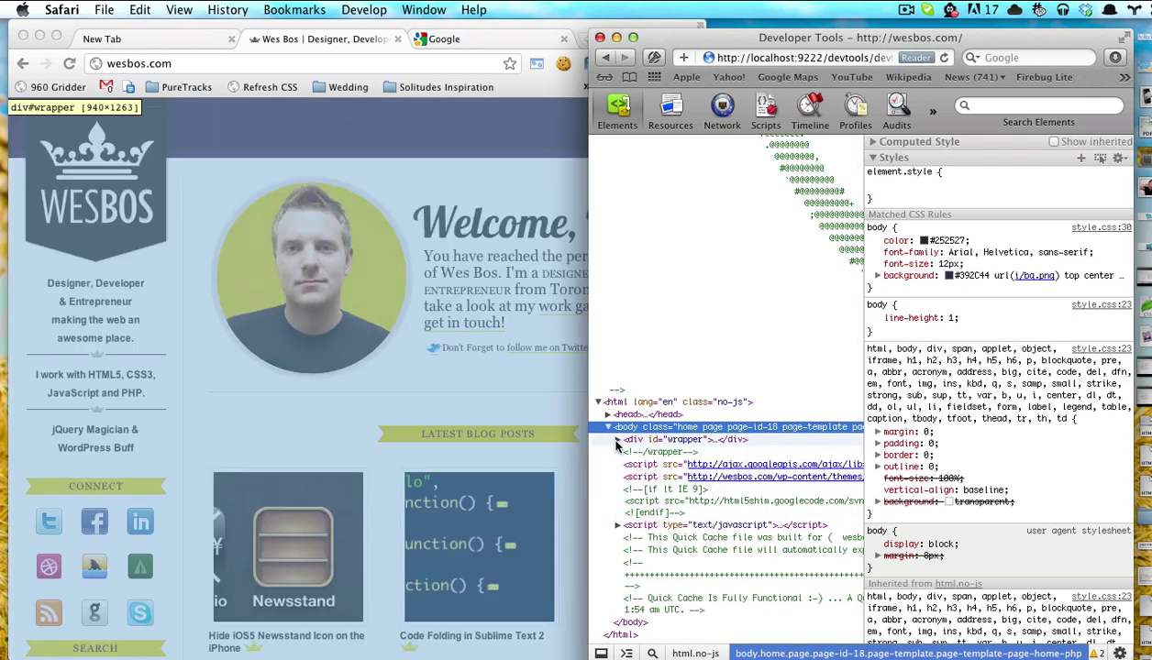
left_click(617, 439)
scroll(742, 368, "down", 2)
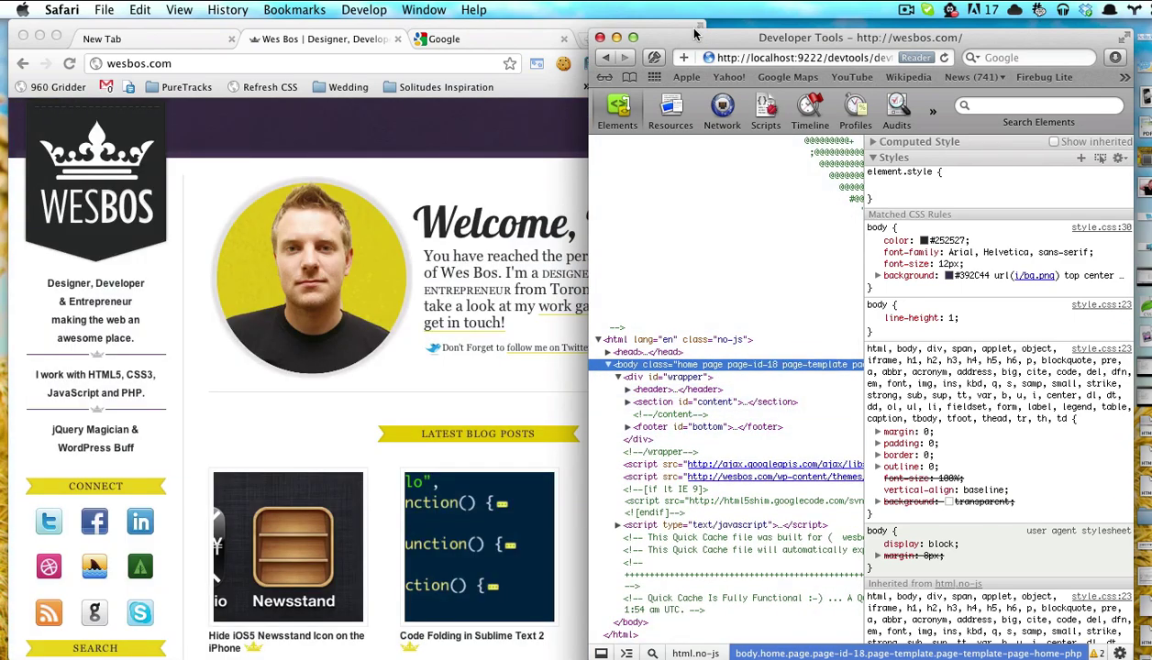
left_click_drag(696, 45, 720, 35)
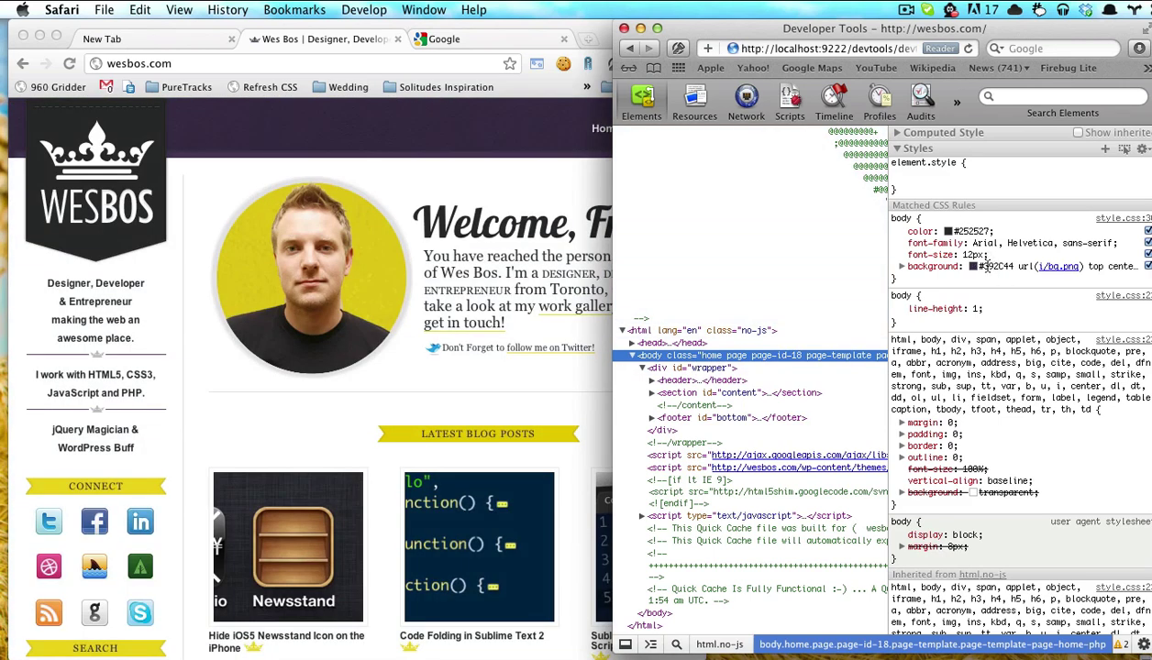
Change the body background from #392C44 to blue in the Styles pane.
double_click(986, 266)
type("blue;")
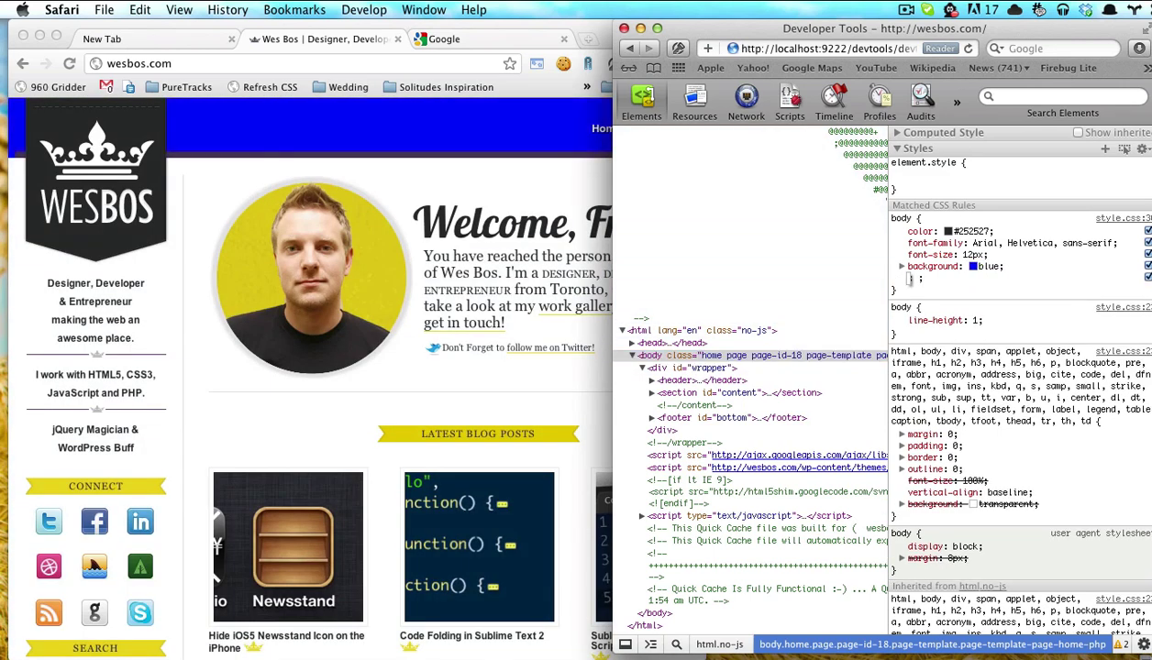
key("Tab")
left_click(959, 101)
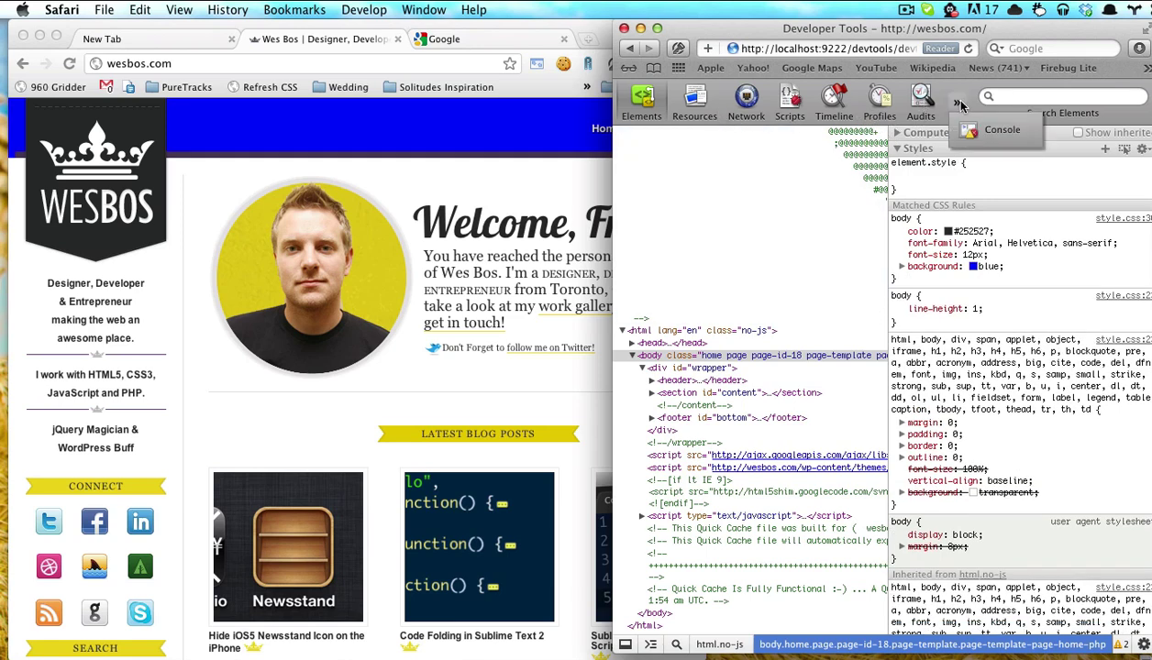
Run alert('wat') in the Console and dismiss the resulting alert.
left_click(995, 126)
type("aler")
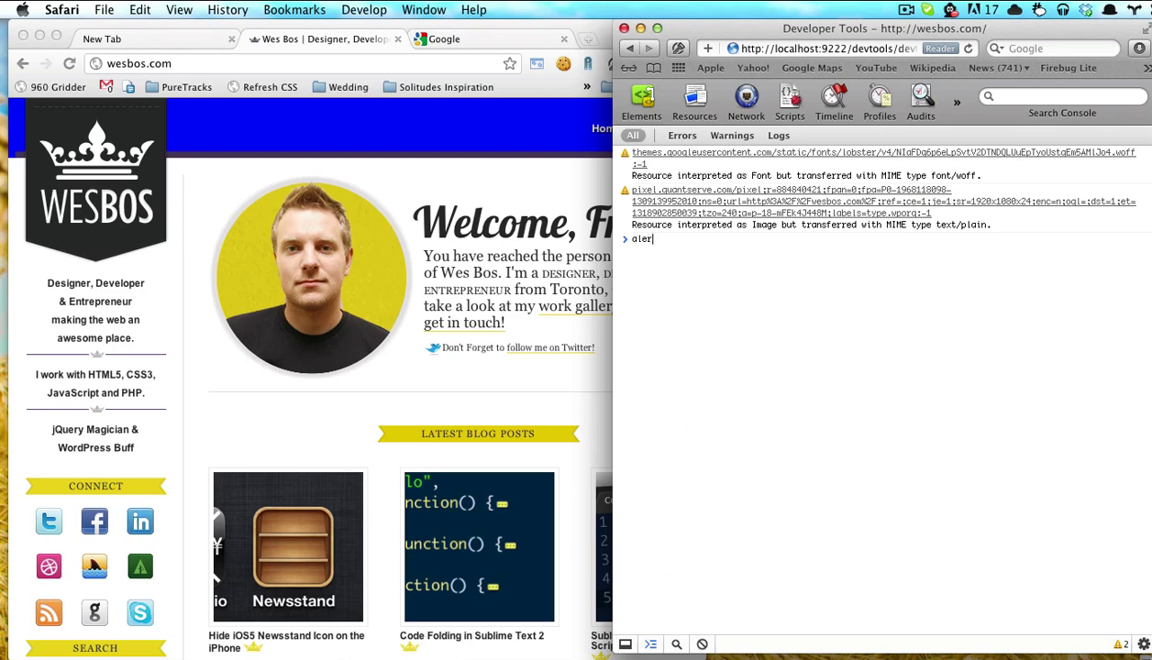
type("t('wat')")
key("Return")
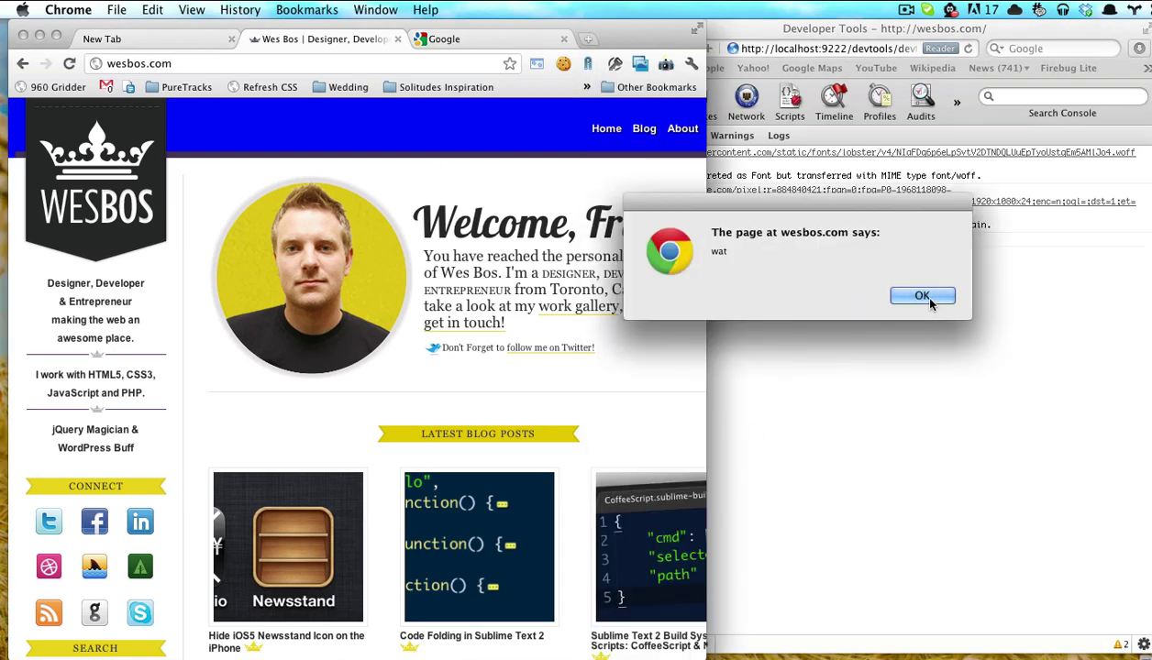
left_click(921, 295)
Bring Chrome forward and scroll the wesbos.com page to view the blue header.
left_click(486, 126)
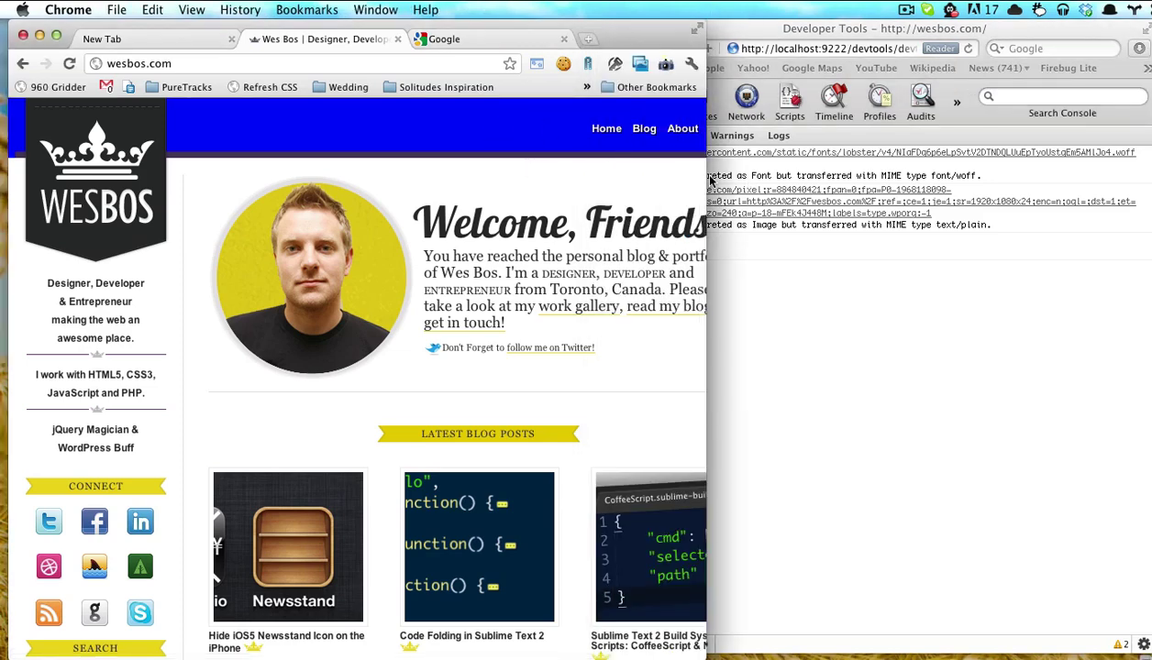
scroll(513, 348, "down", 5)
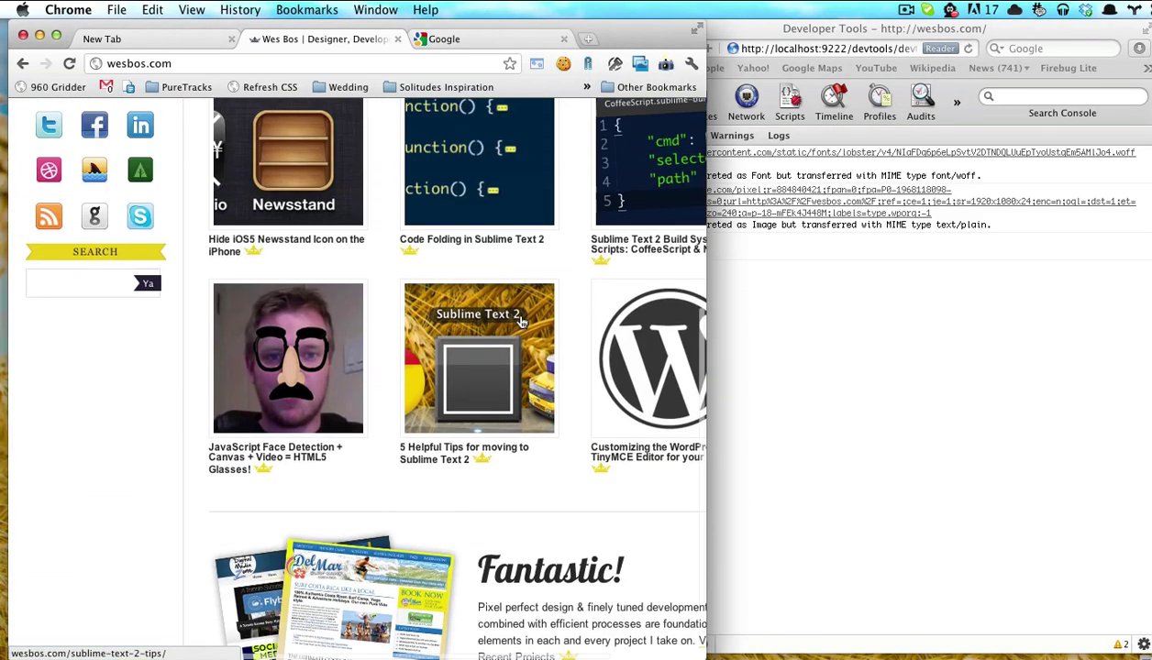
scroll(541, 312, "up", 5)
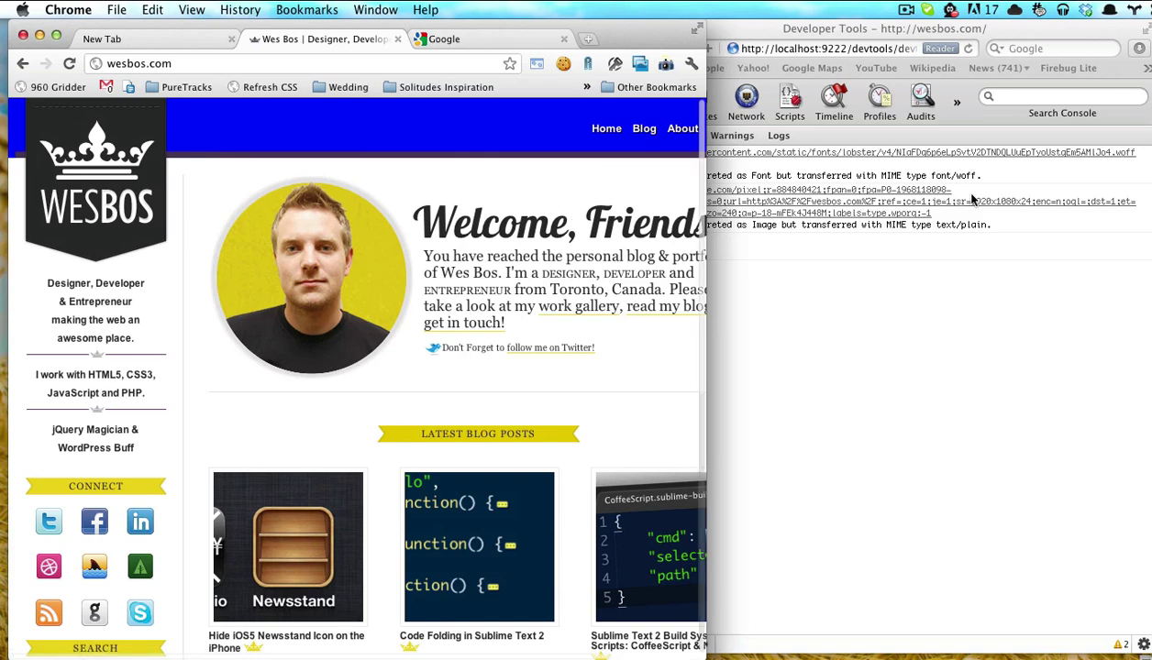